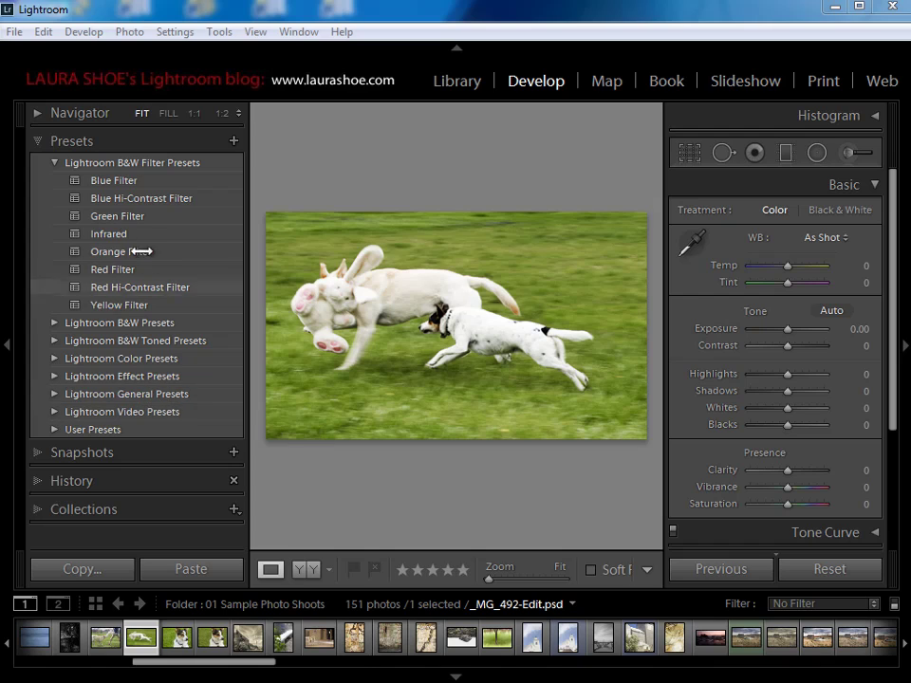
Step: Show the Navigator preview and apply the Blue Filter B&W preset to the dogs photo
left_click(36, 112)
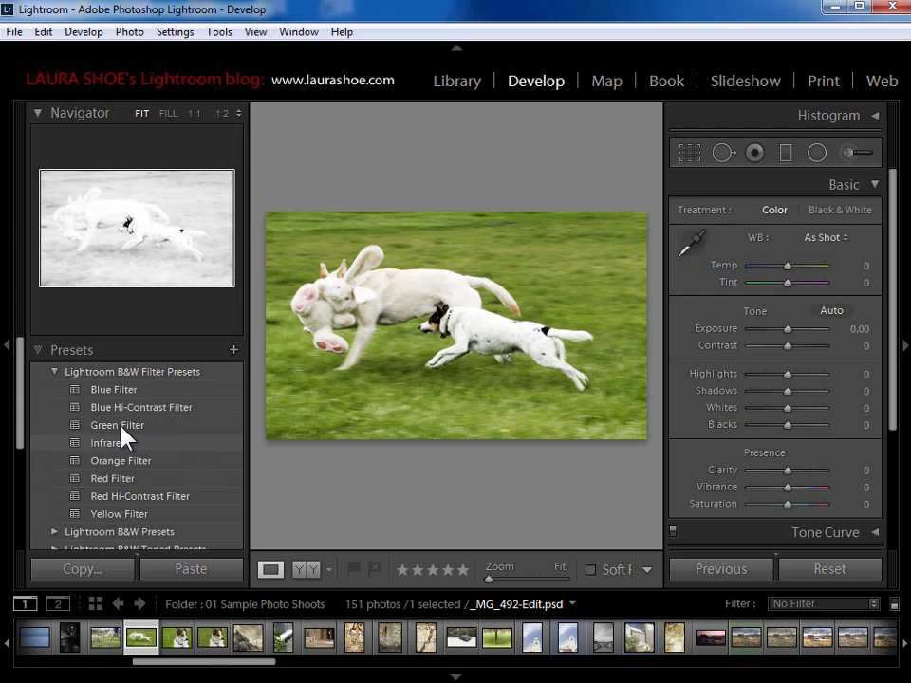
left_click(126, 397)
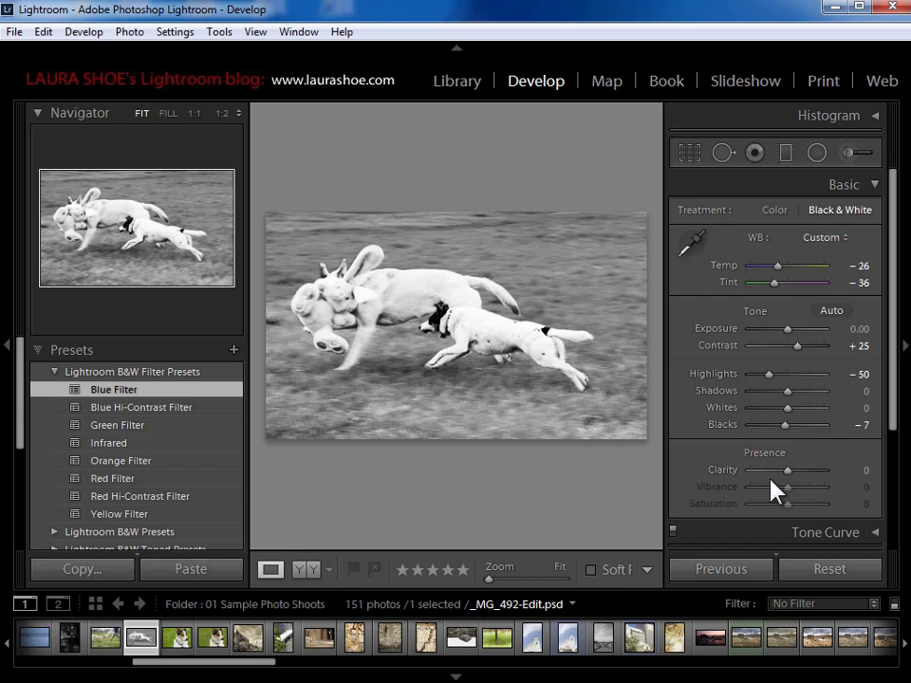
Step: Reset the dogs photo, reapply Blue Filter, then reset again to As Shot with all sliders at 0
left_click(835, 570)
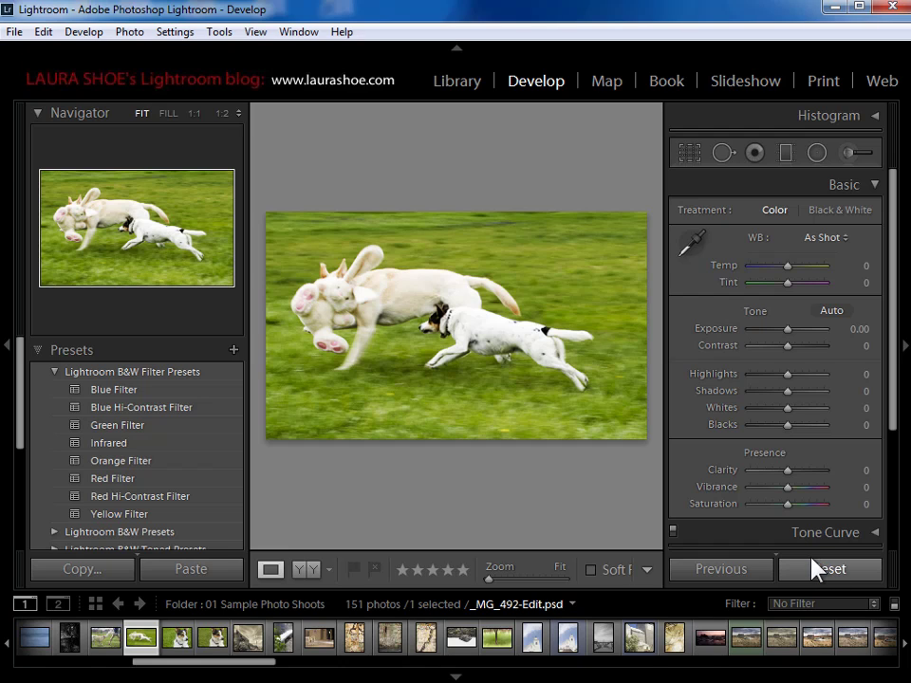
left_click(150, 393)
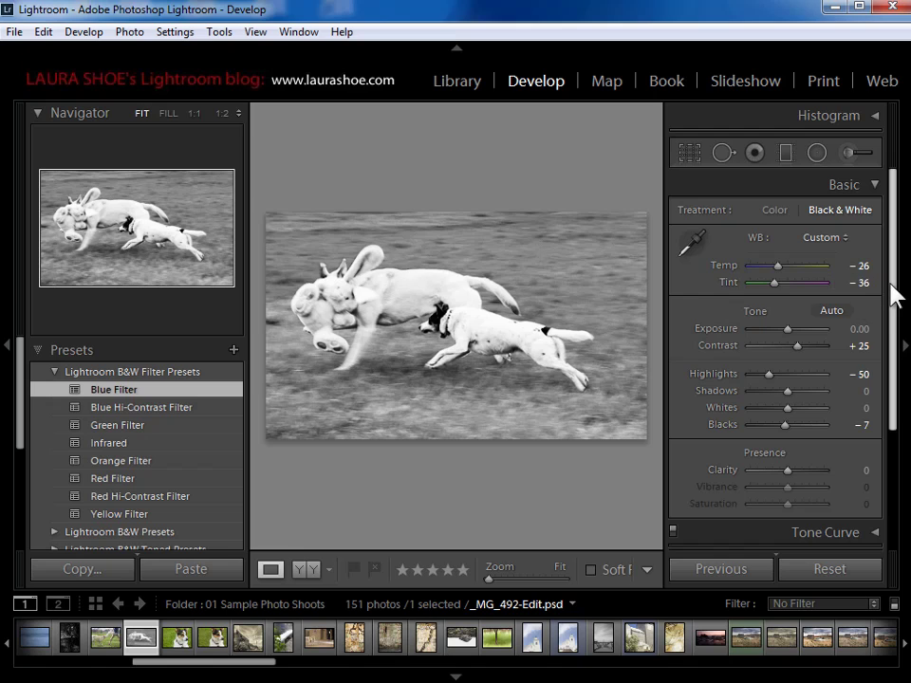
left_click_drag(893, 295, 900, 398)
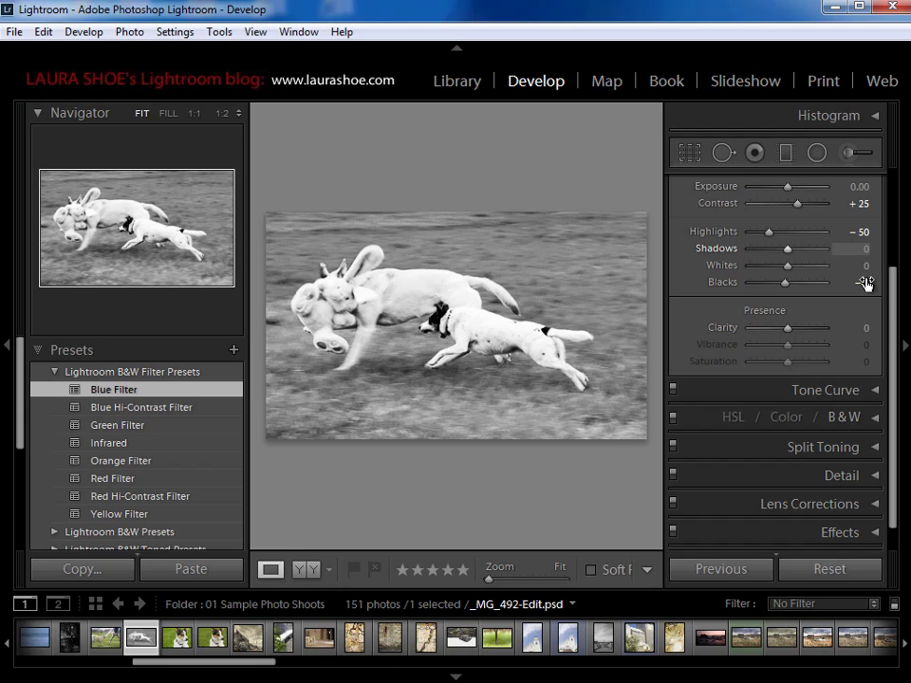
scroll(896, 238, "up", 3)
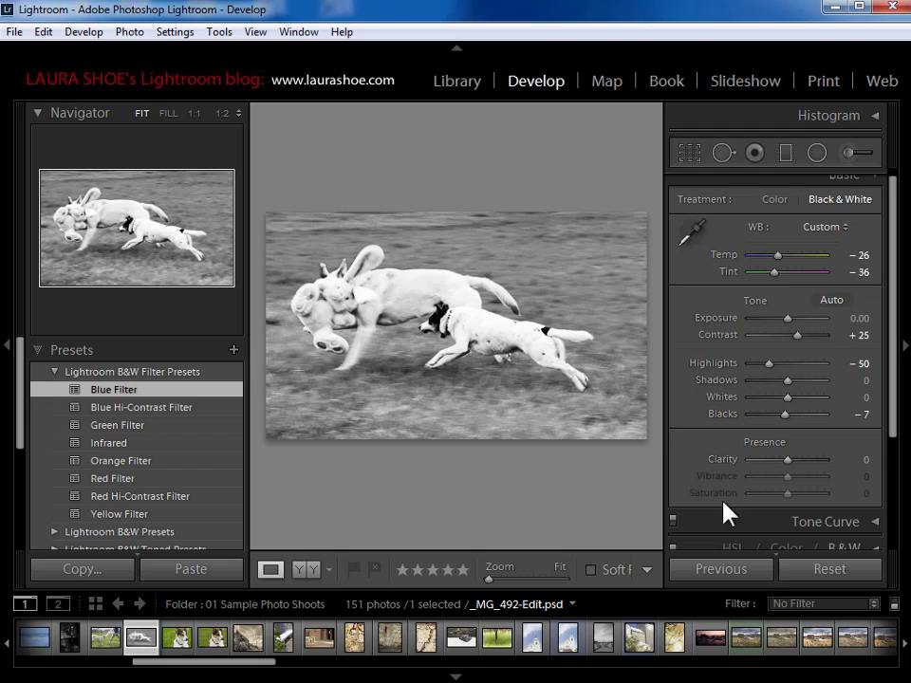
left_click(814, 571)
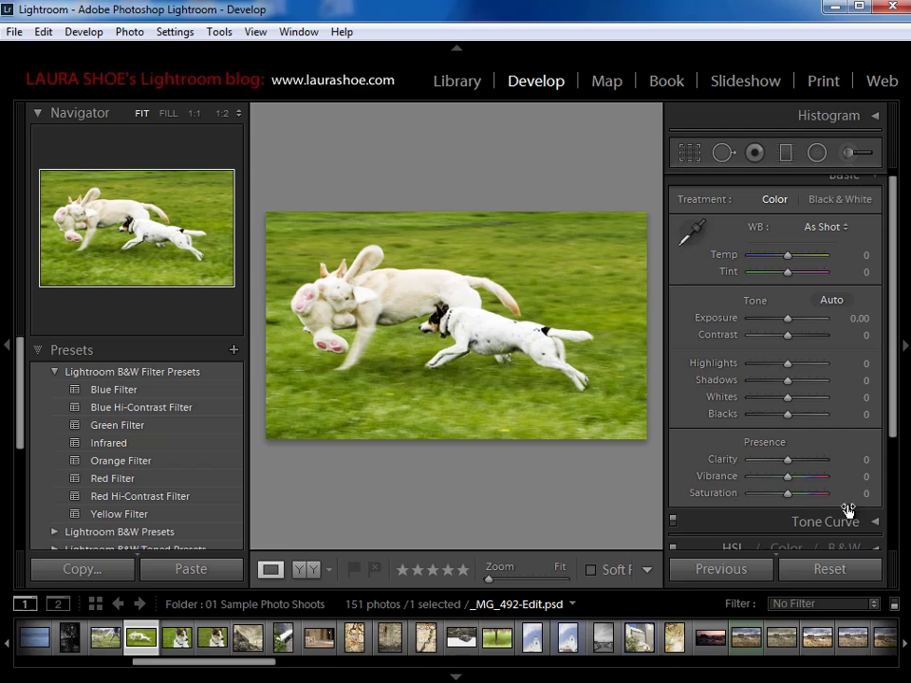
scroll(899, 446, "down", 1)
scroll(900, 450, "down", 5)
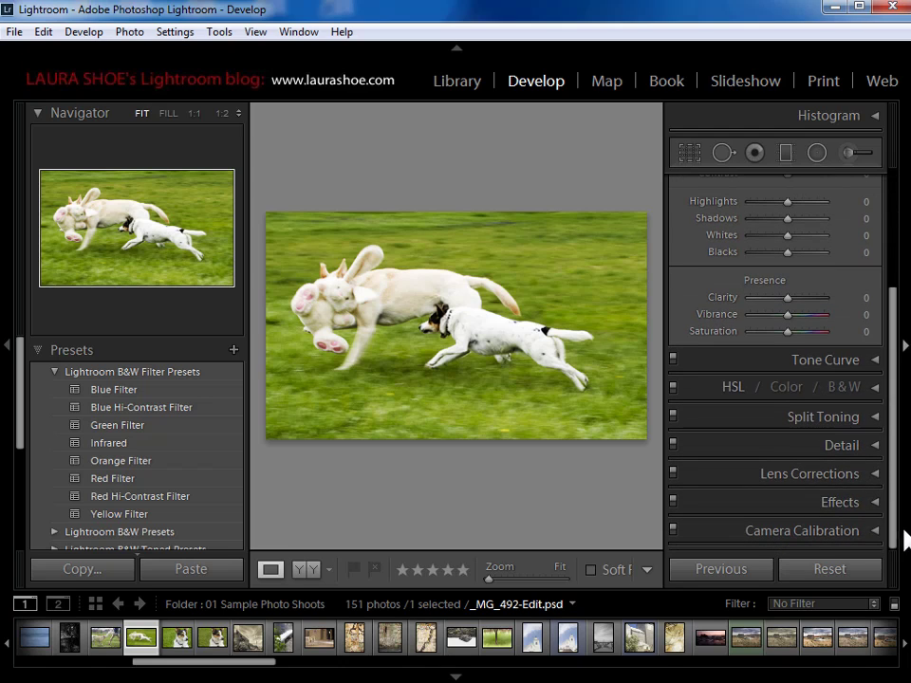
Step: Set Post-Crop Vignetting to Amount +100, Midpoint 0, Roundness −100, Feather 0 for a white frame
left_click(877, 500)
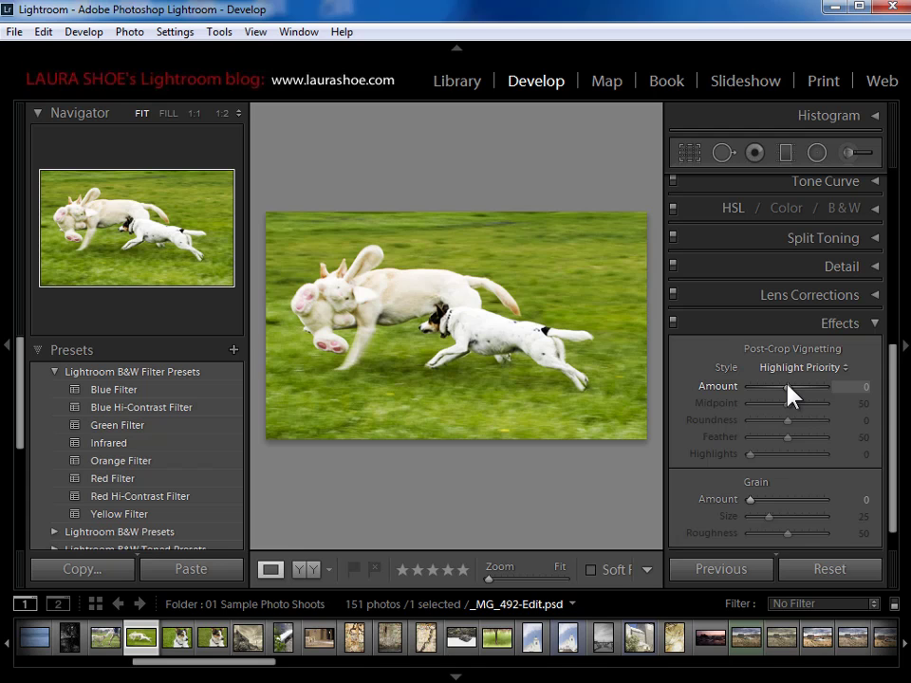
left_click_drag(787, 386, 716, 401)
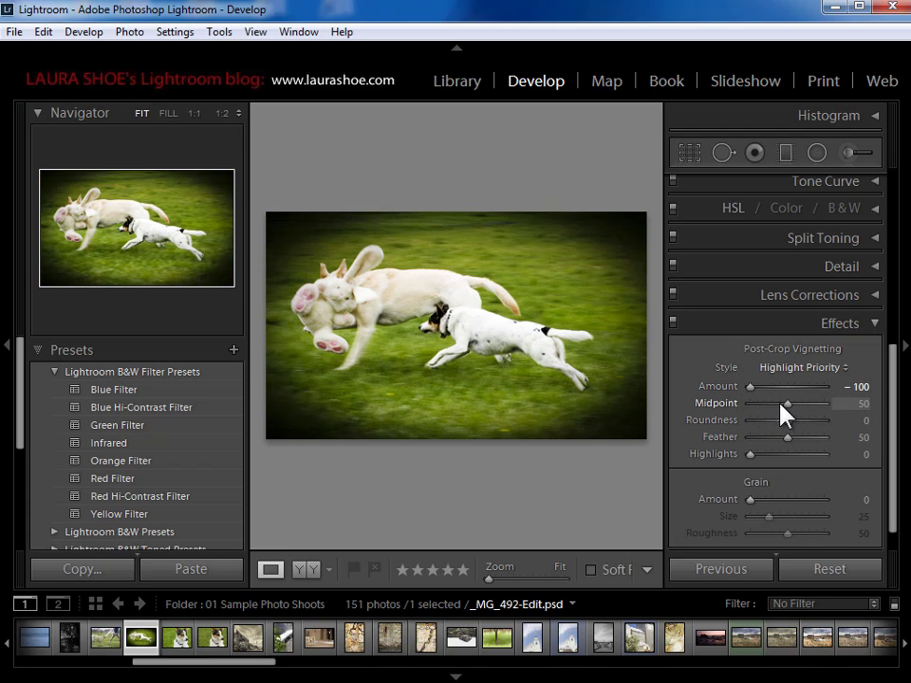
left_click_drag(784, 411, 716, 422)
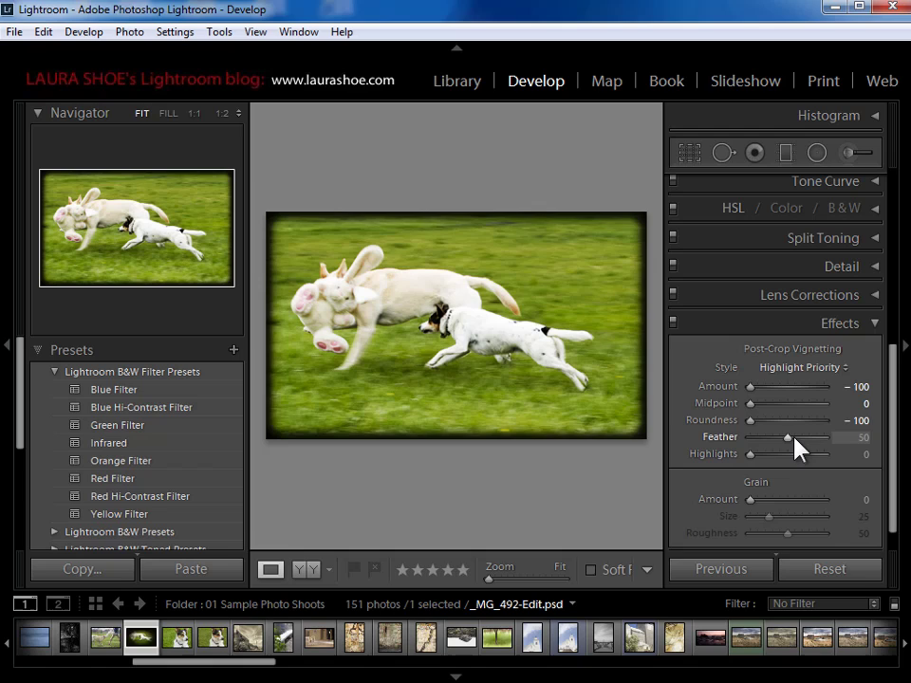
left_click_drag(794, 439, 748, 438)
left_click_drag(748, 387, 852, 387)
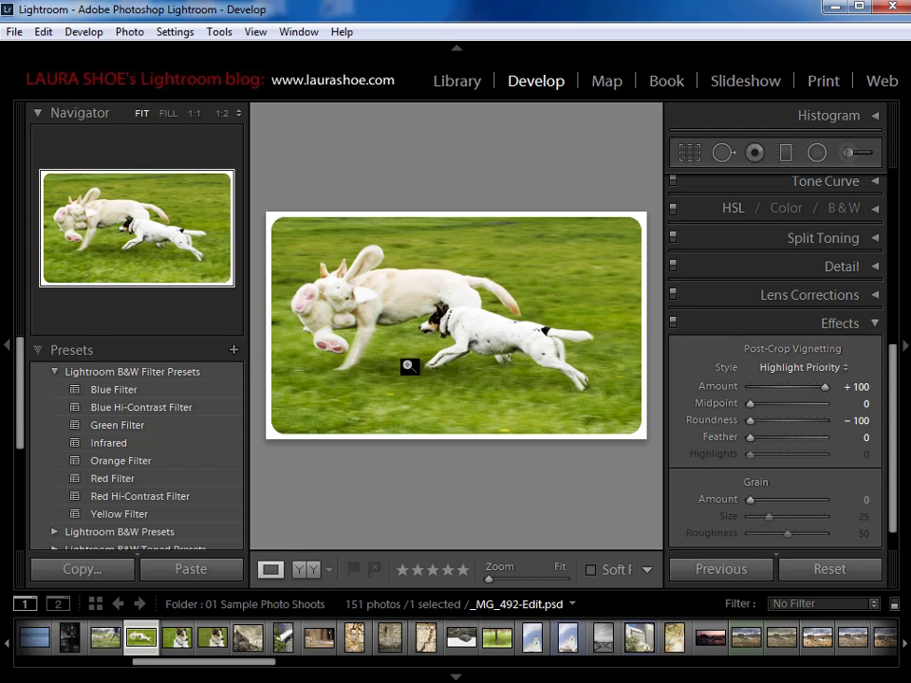
Step: Begin a new develop preset named 'white film border' in User Presets
left_click(234, 350)
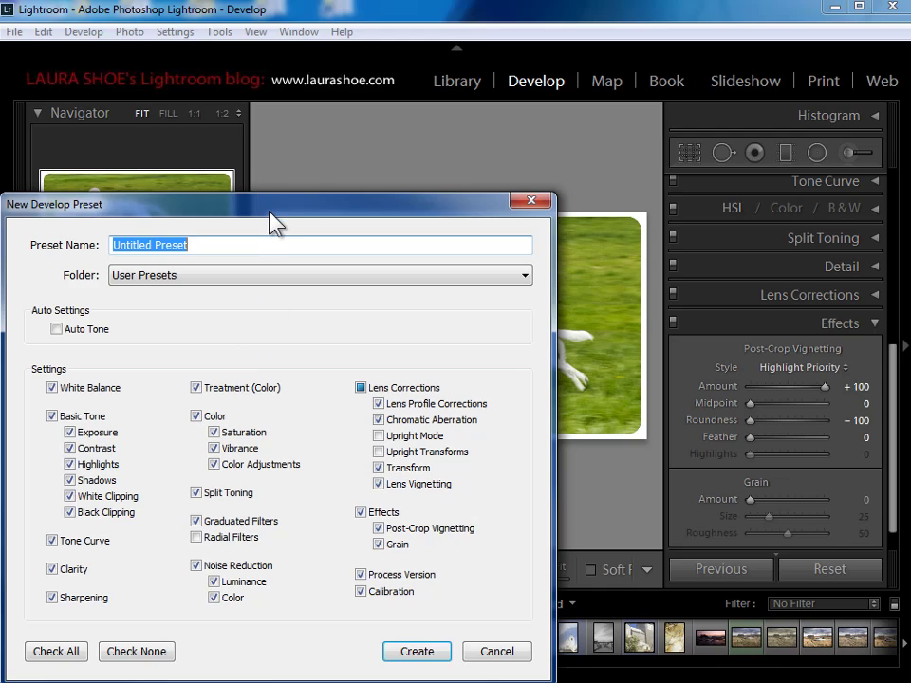
type("white")
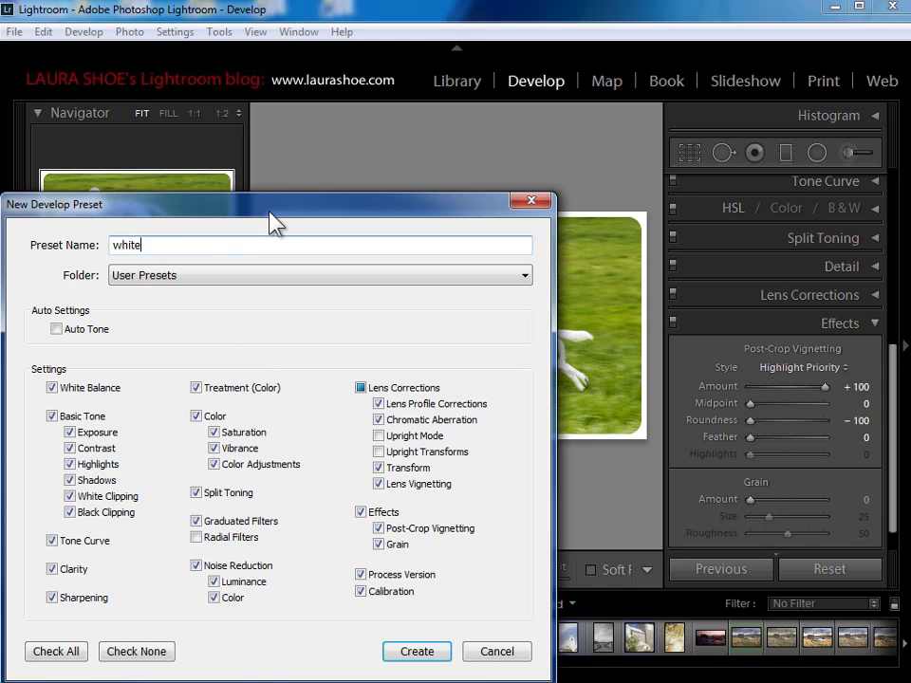
type(" film border")
left_click(70, 477)
Step: Save the 'white film border' preset with only Post-Crop Vignetting ticked
left_click(148, 651)
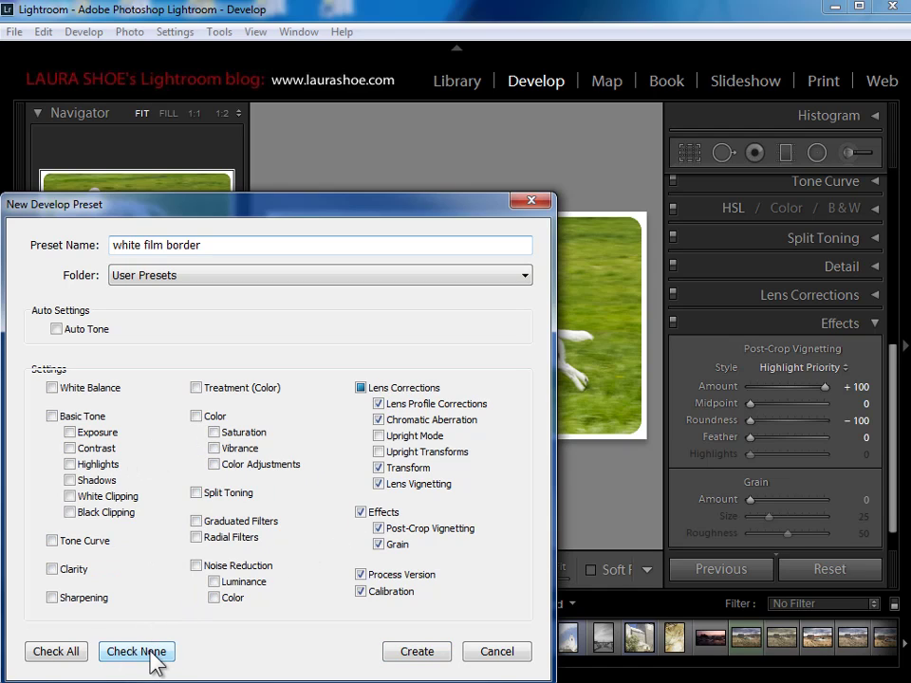
left_click(378, 529)
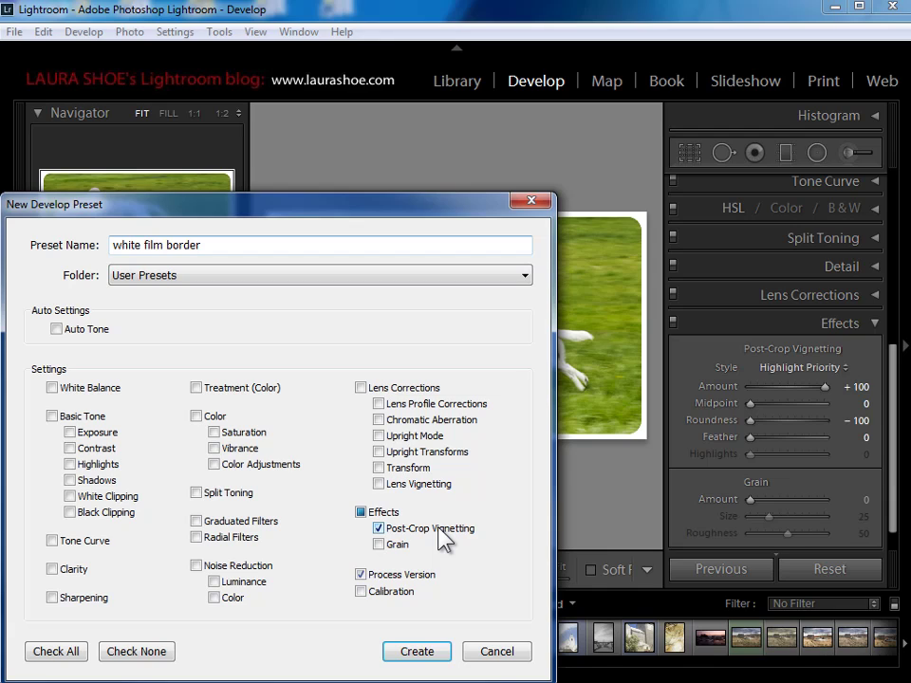
left_click(424, 653)
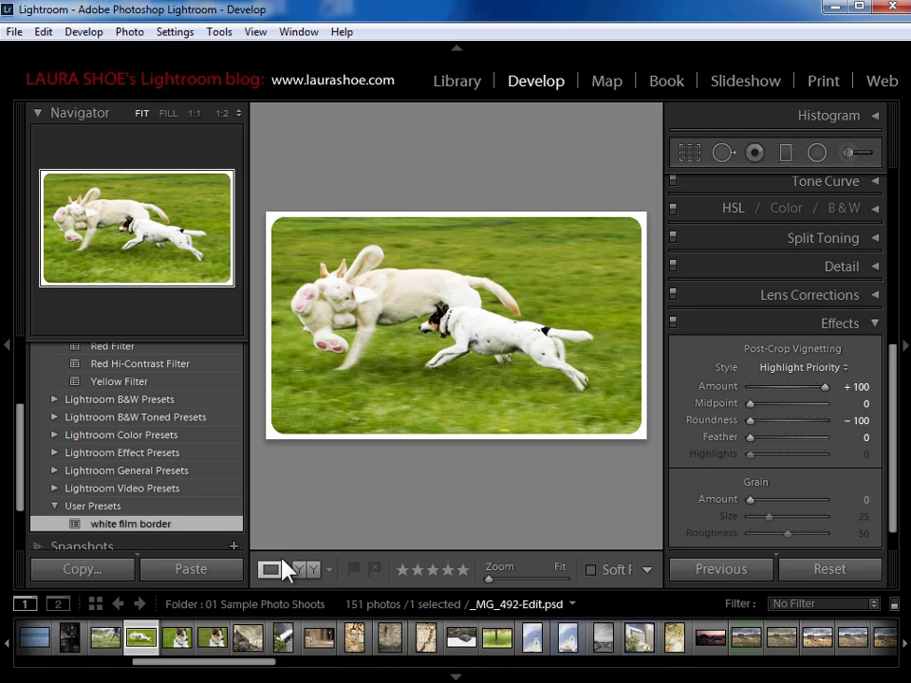
Step: Apply the 'white film border' user preset to the blurred tree photo
left_click(495, 638)
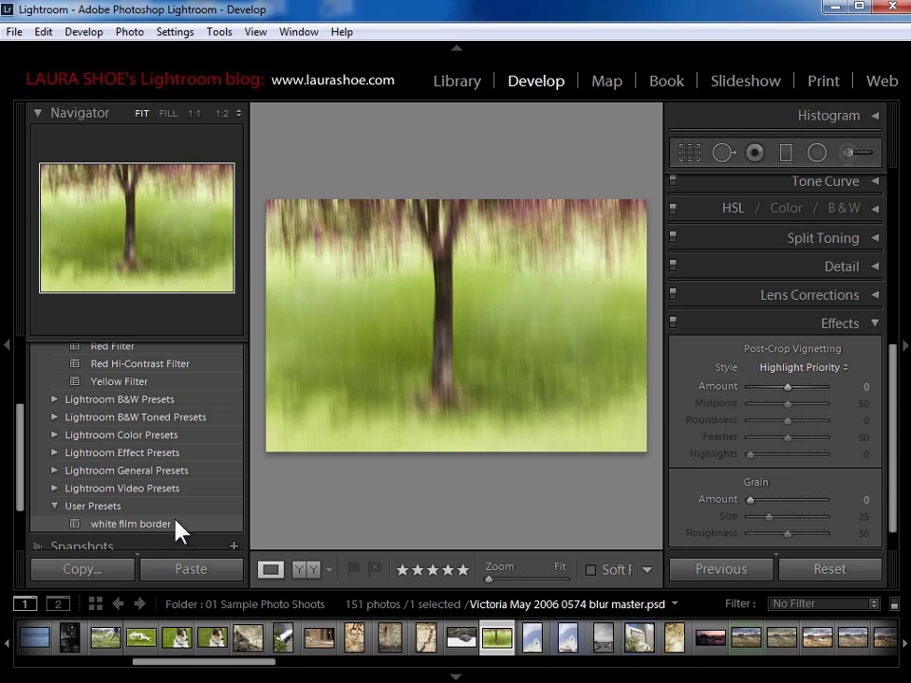
left_click(180, 534)
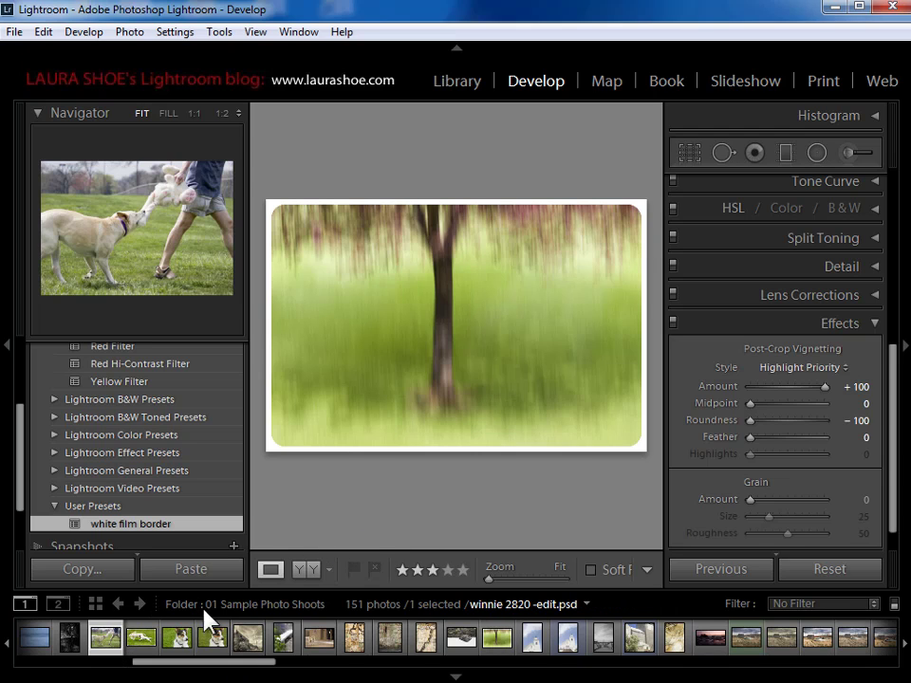
Step: Open winnie 2820 and set Exposure +0.53, Contrast −71, Clarity −14, Vibrance −26
left_click(106, 638)
left_click(457, 677)
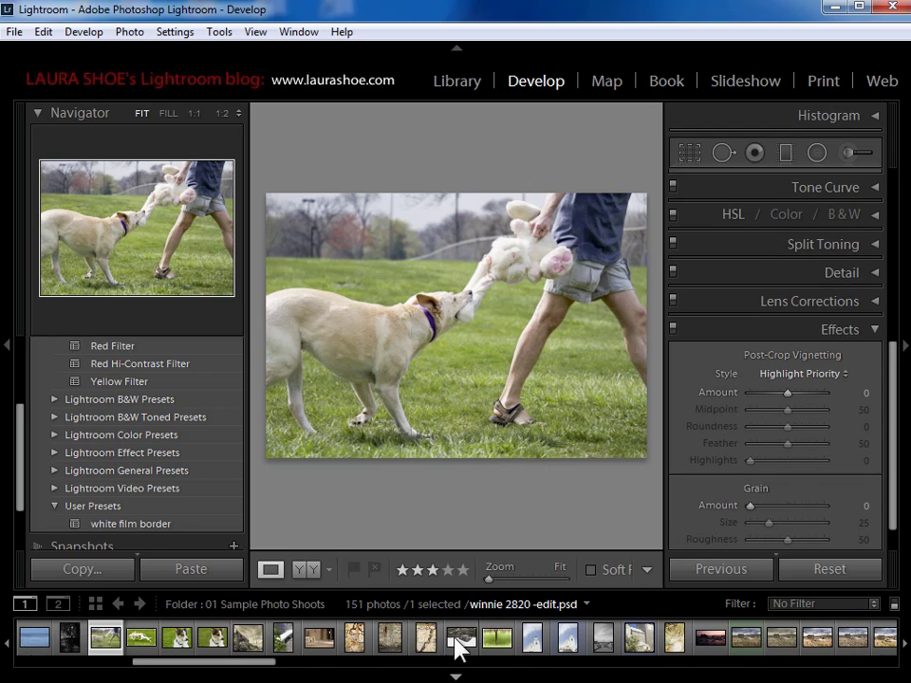
left_click_drag(896, 514, 902, 313)
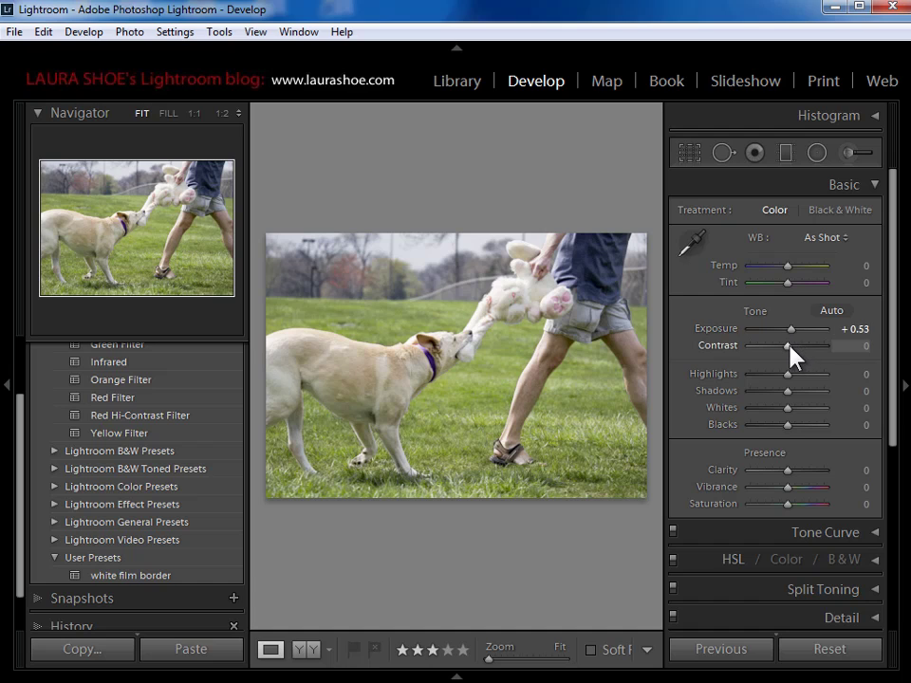
left_click_drag(791, 347, 763, 347)
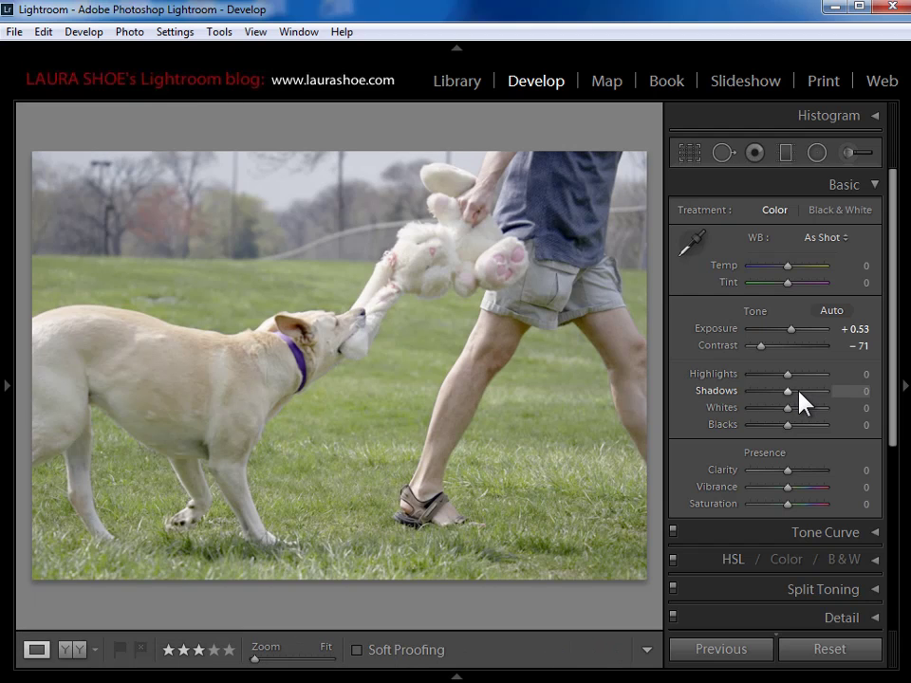
left_click_drag(786, 470, 780, 470)
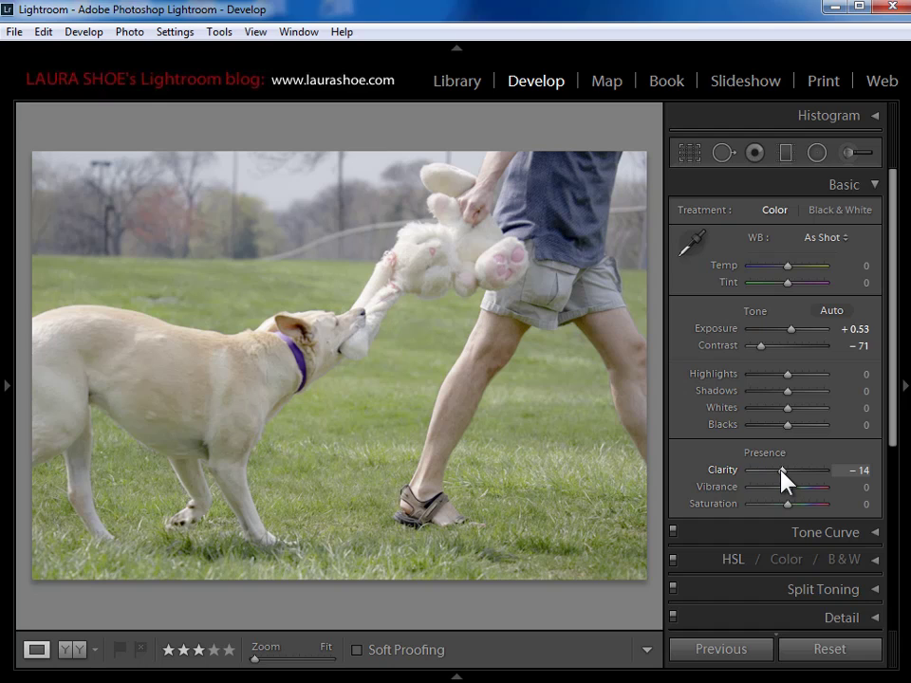
left_click_drag(783, 487, 778, 489)
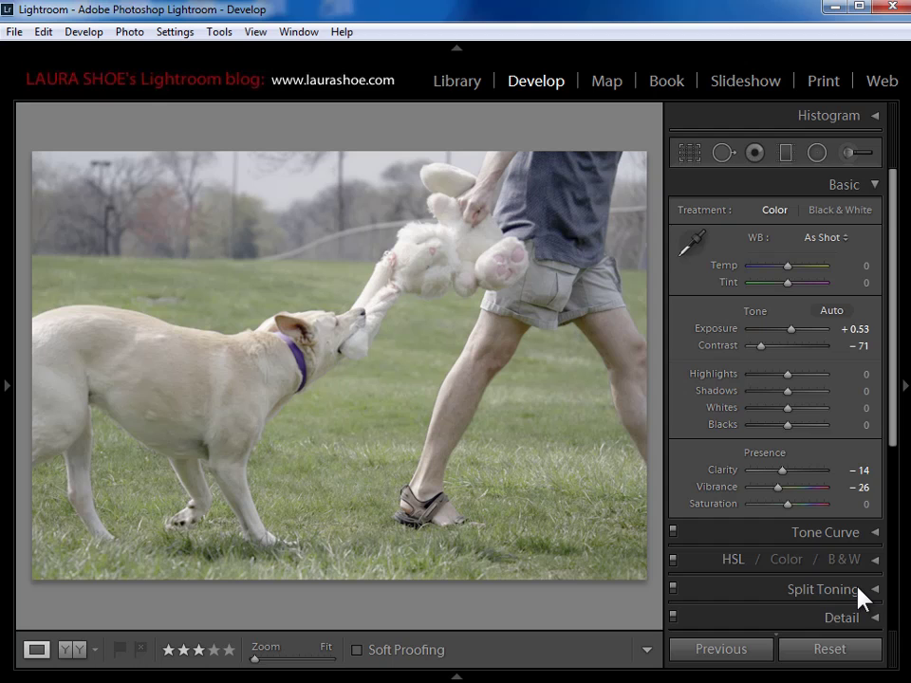
Step: Tint the split-toning highlights warm yellow at Hue 49, Saturation 30
left_click(822, 590)
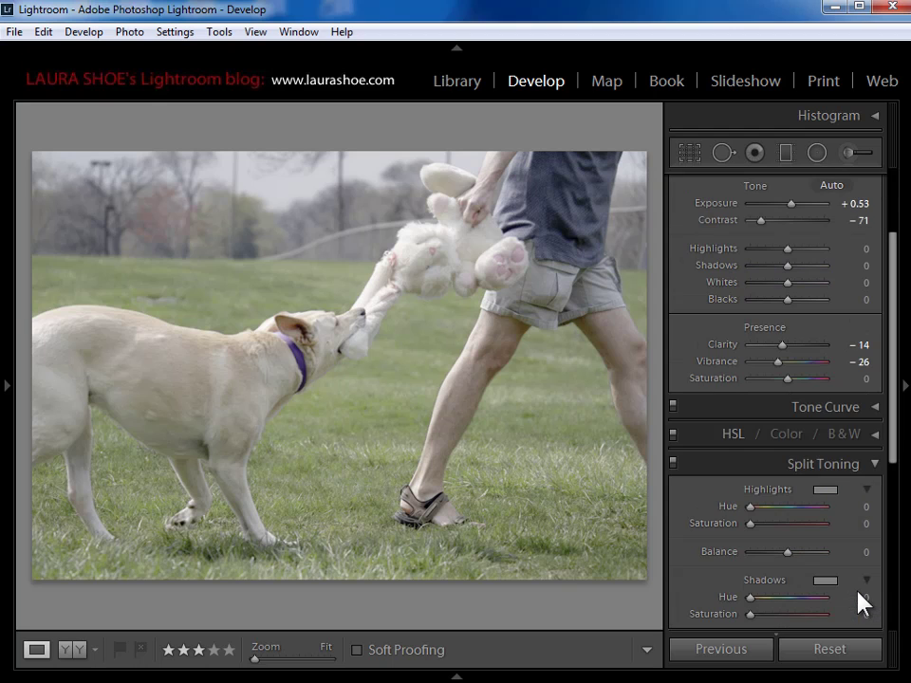
left_click(825, 490)
left_click(516, 485)
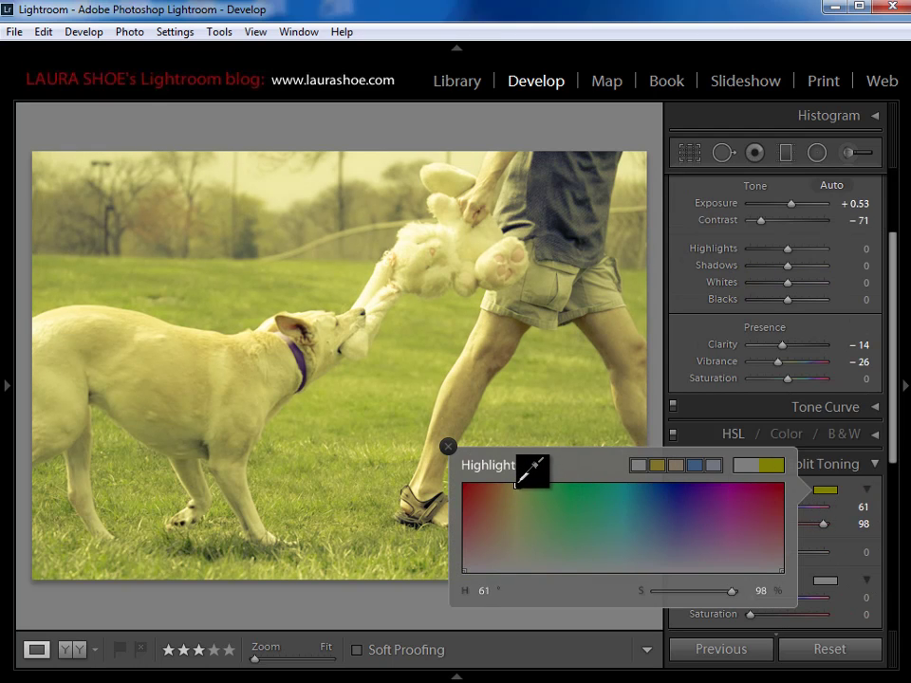
left_click_drag(518, 485, 505, 485)
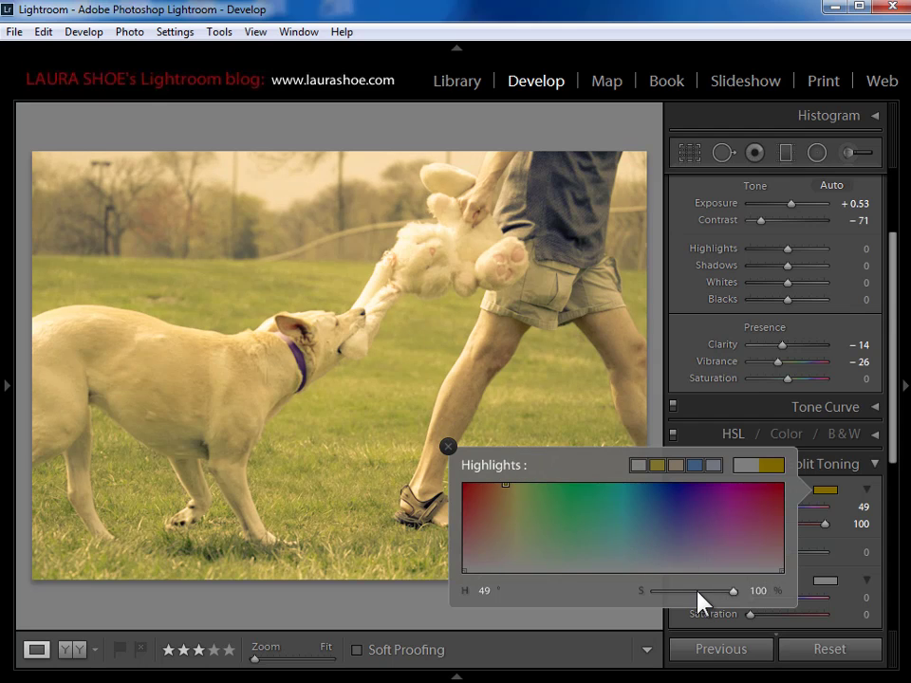
left_click_drag(698, 590, 678, 590)
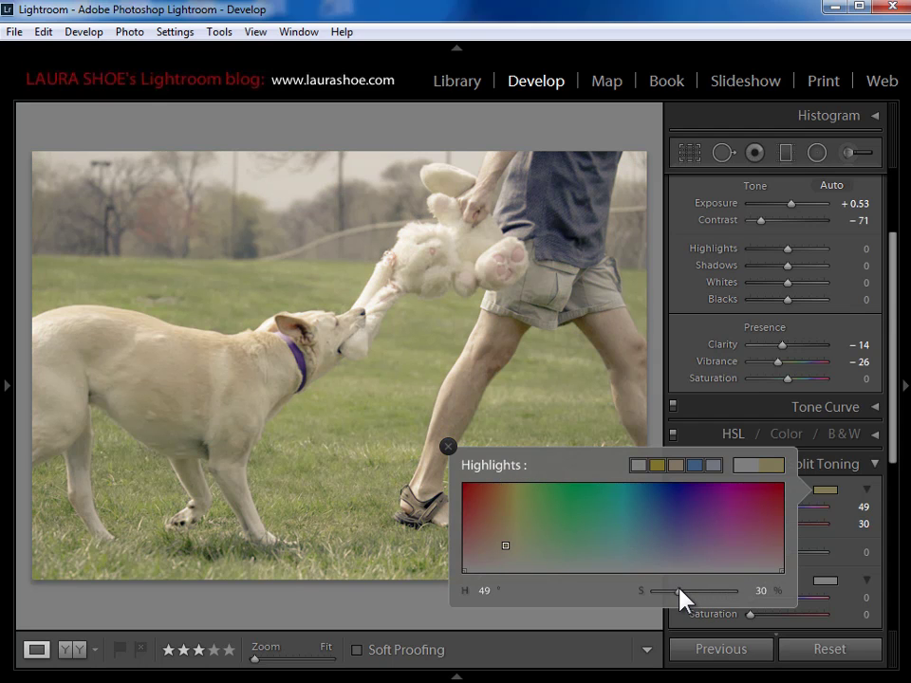
left_click(449, 448)
Step: Set the post-crop vignette to Amount +2, Midpoint 39, and reveal the left Presets panel
left_click_drag(895, 443, 907, 568)
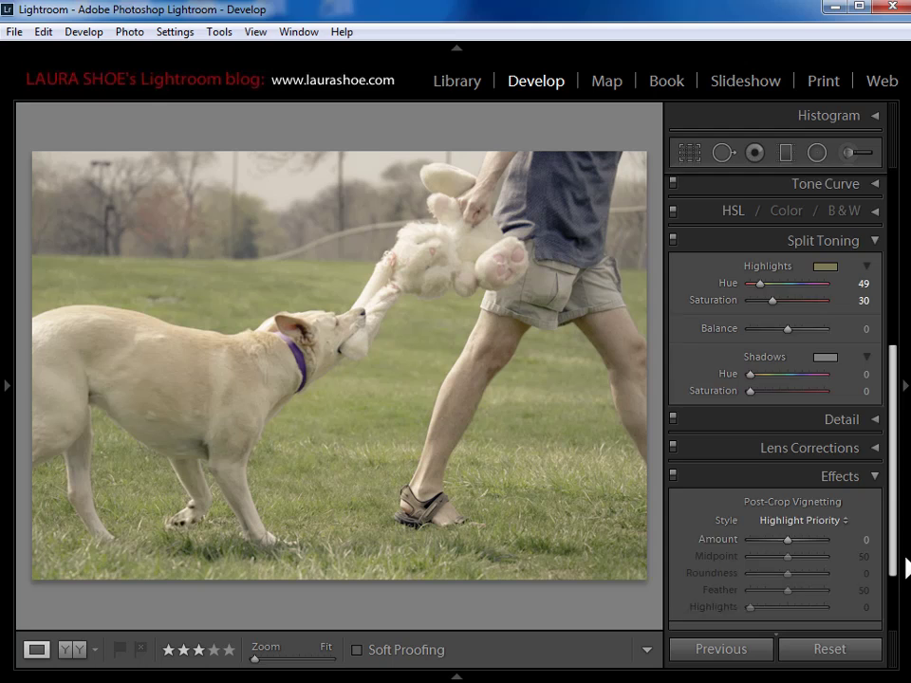
left_click(804, 524)
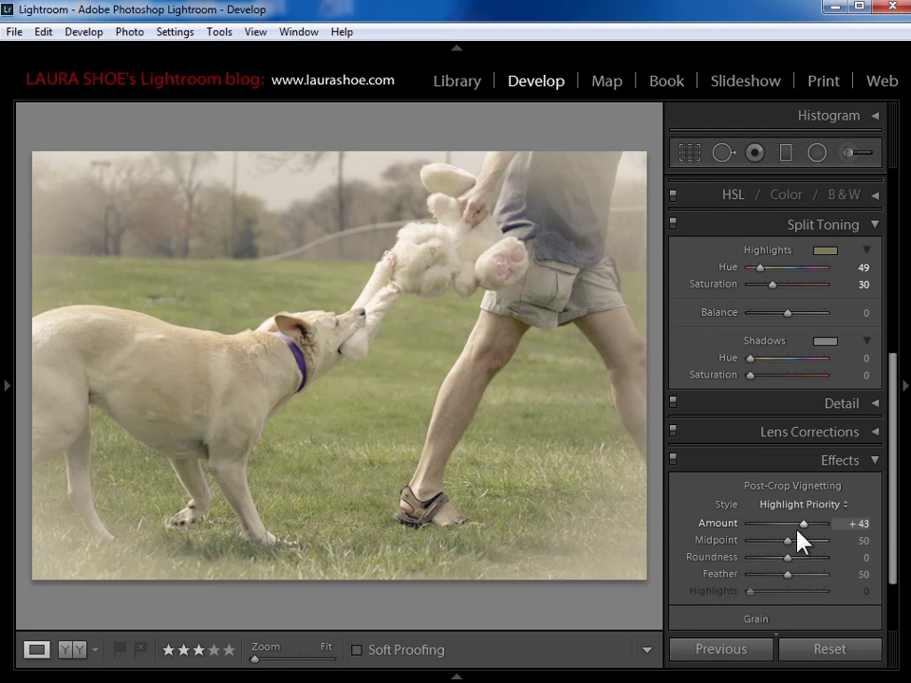
mouse_move(798, 537)
left_mouse_down()
mouse_move(807, 539)
mouse_move(774, 545)
mouse_move(787, 545)
mouse_move(796, 525)
left_mouse_up()
left_click(803, 523)
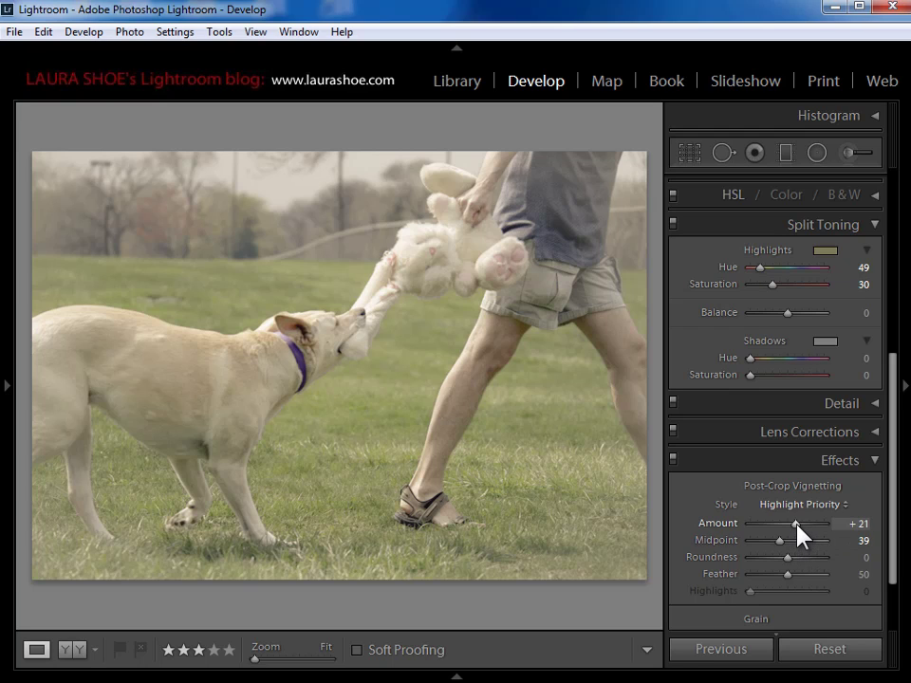
left_click_drag(798, 525, 791, 525)
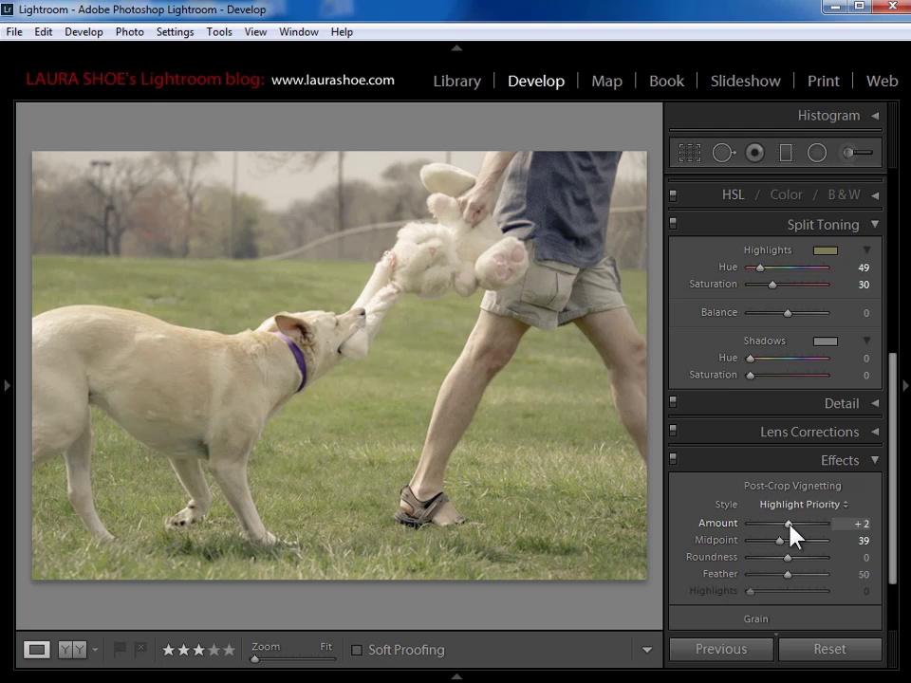
left_click(8, 391)
left_click_drag(13, 425, 32, 340)
Step: Create 'my vintage look' with only Contrast, Clarity, Saturation, Split Toning and Post-Crop Vignetting
left_click(234, 350)
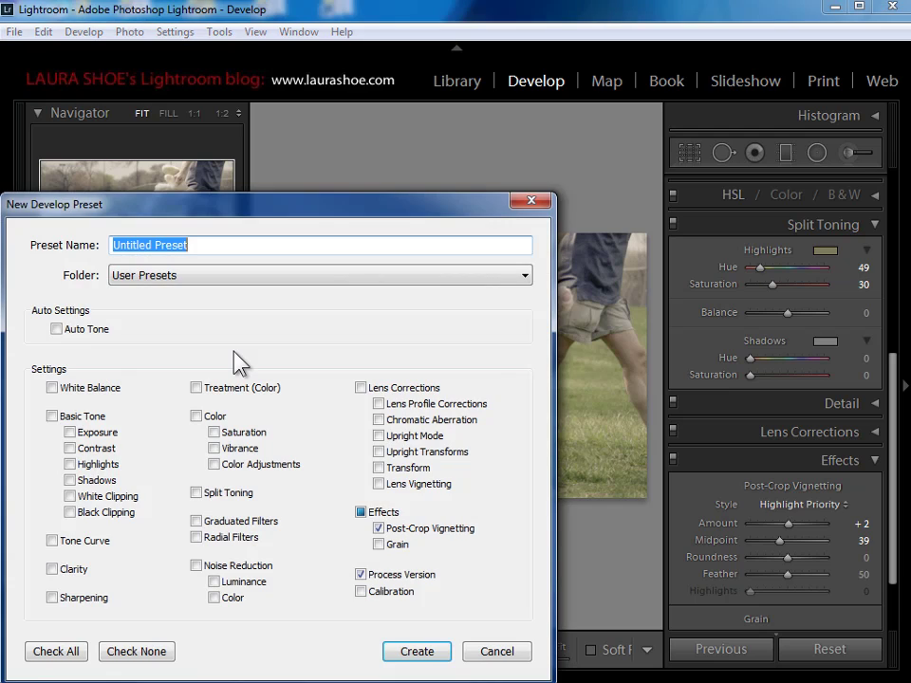
type("my ")
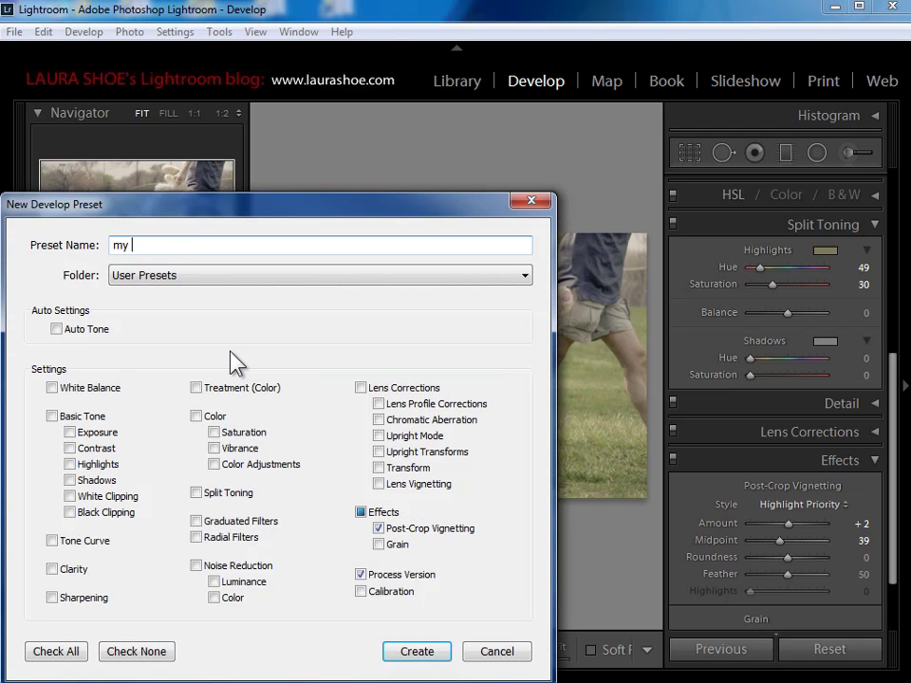
type("vintage look")
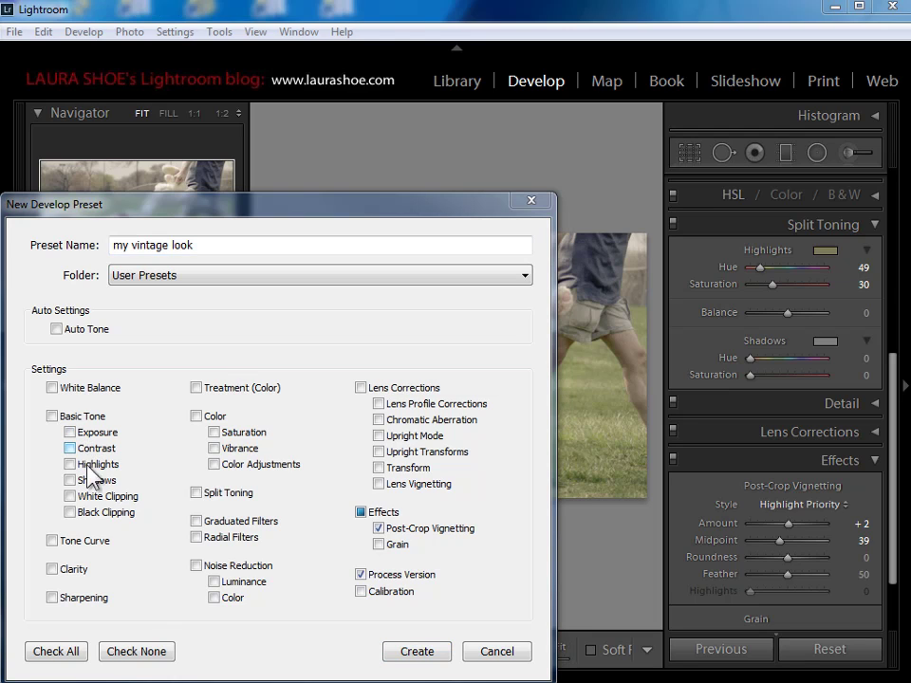
left_click(141, 651)
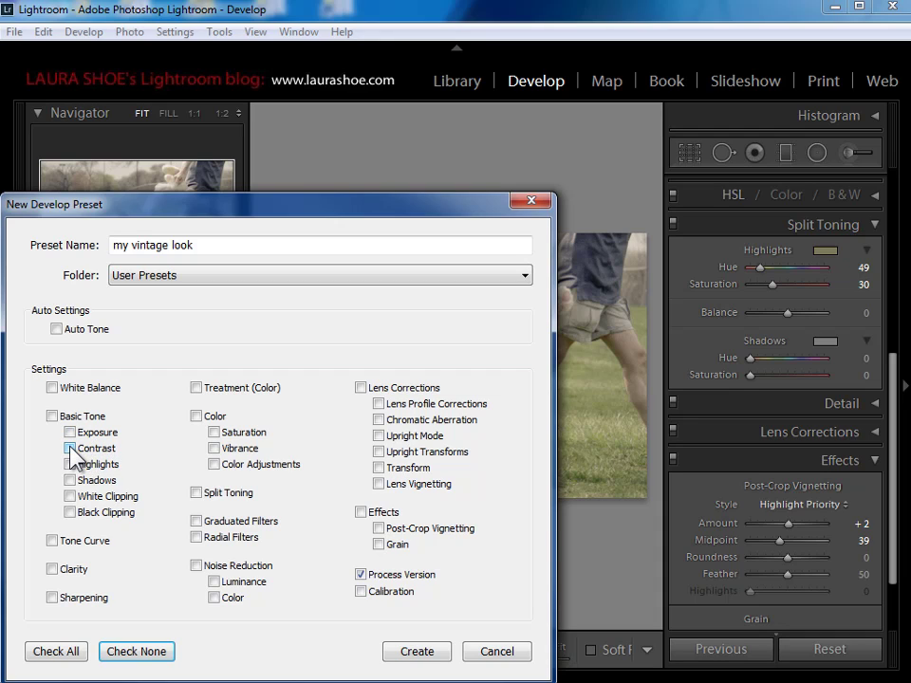
left_click(70, 448)
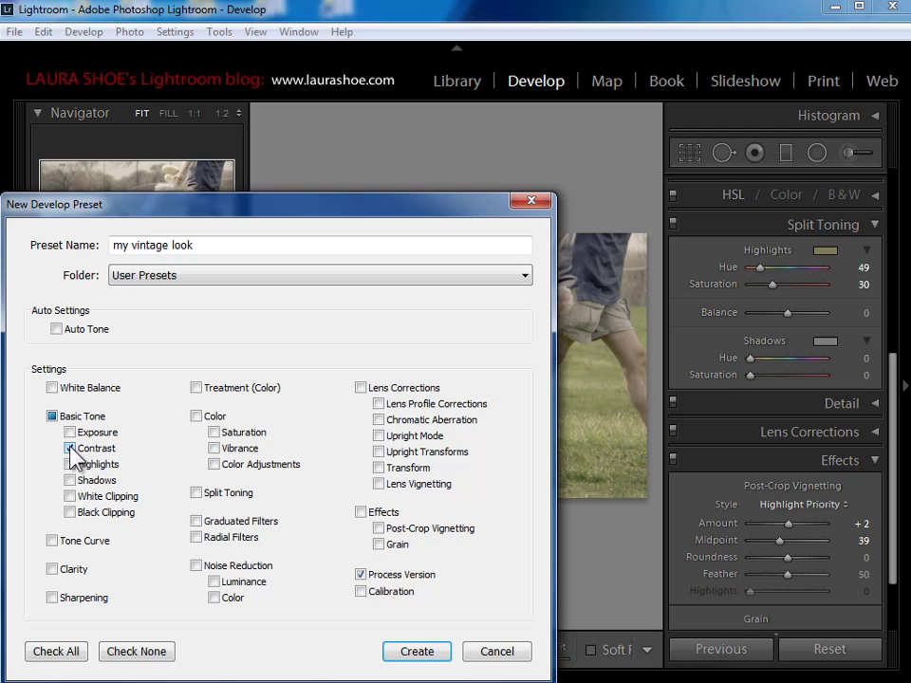
left_click(53, 569)
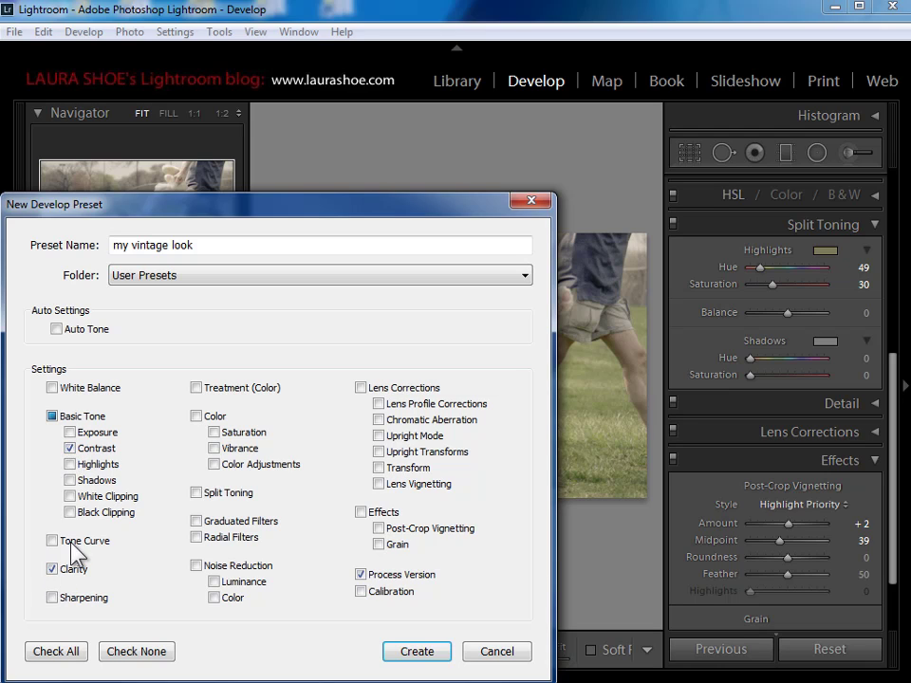
left_click(213, 432)
left_click(379, 528)
left_click(197, 493)
left_click(416, 651)
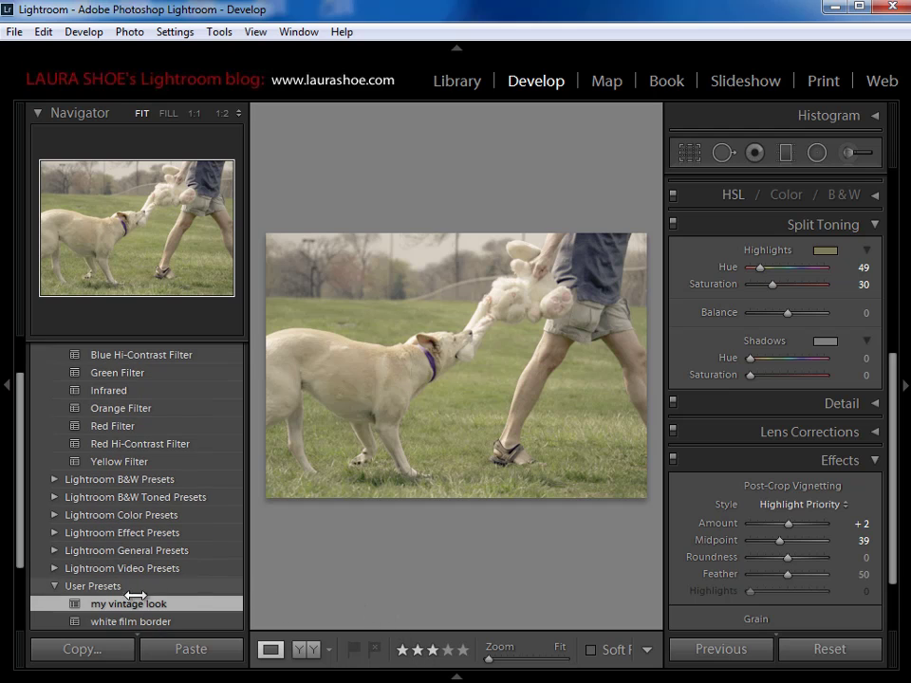
Step: Apply the 'my vintage look' user preset to _MG_492-Edit.psd, the running-dogs photo
left_click(455, 676)
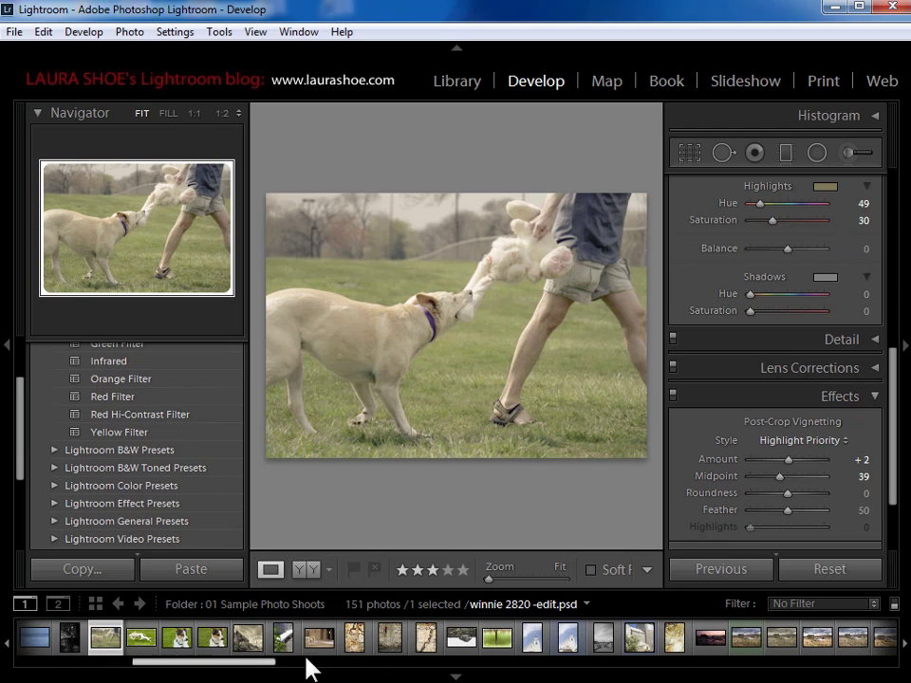
left_click(143, 636)
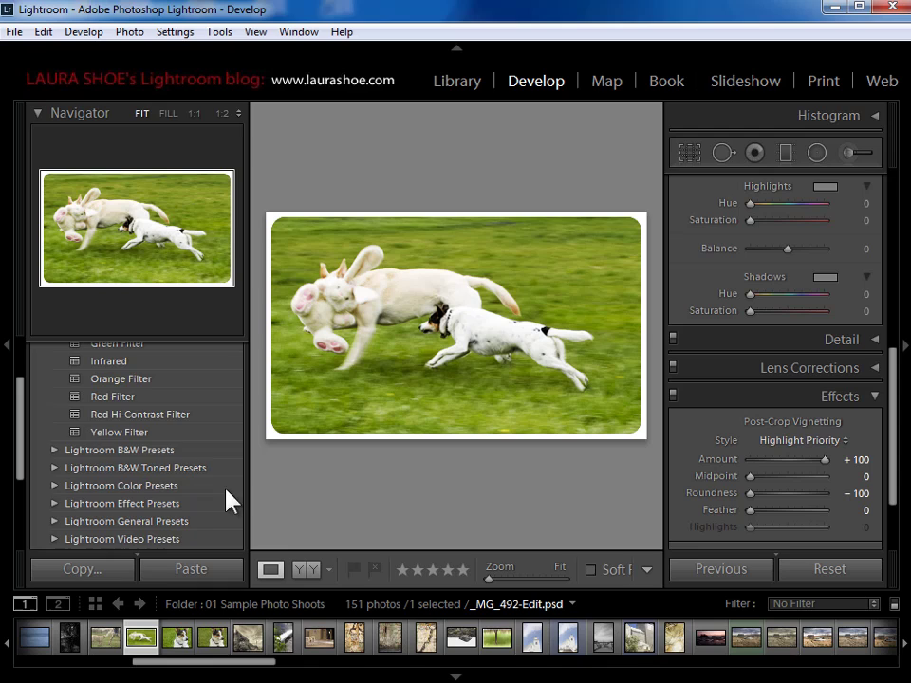
scroll(173, 468, "down", 3)
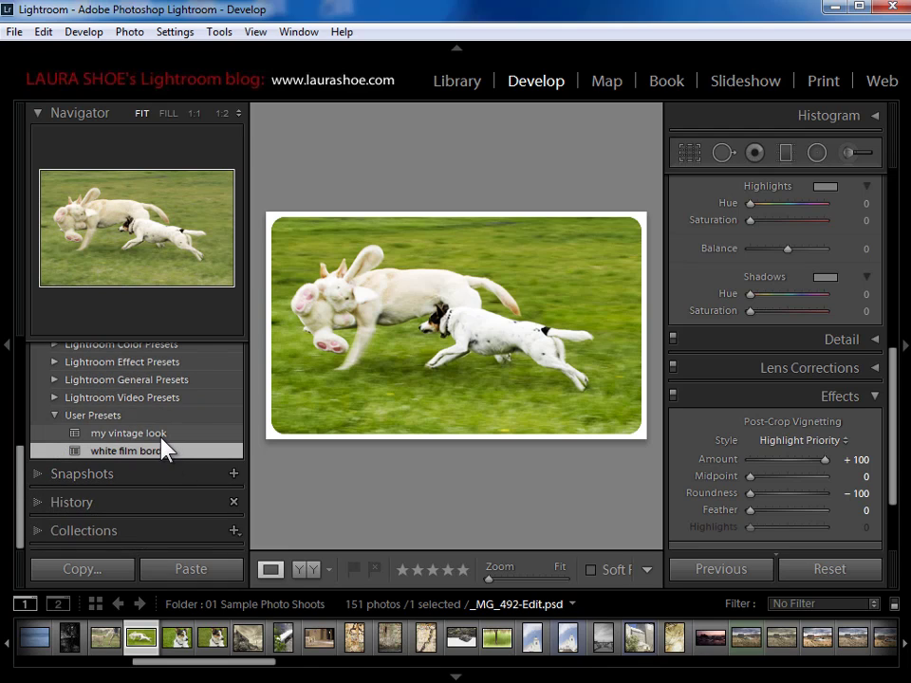
left_click(162, 439)
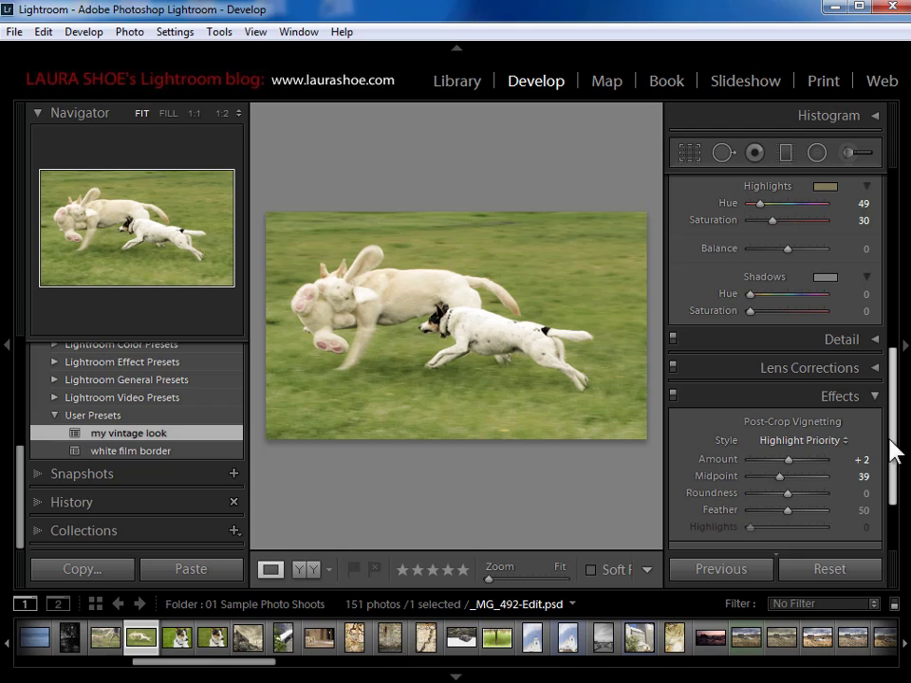
Step: Lower the Split Toning highlights saturation from 30 to 19, keeping hue 49
left_click_drag(897, 450, 900, 397)
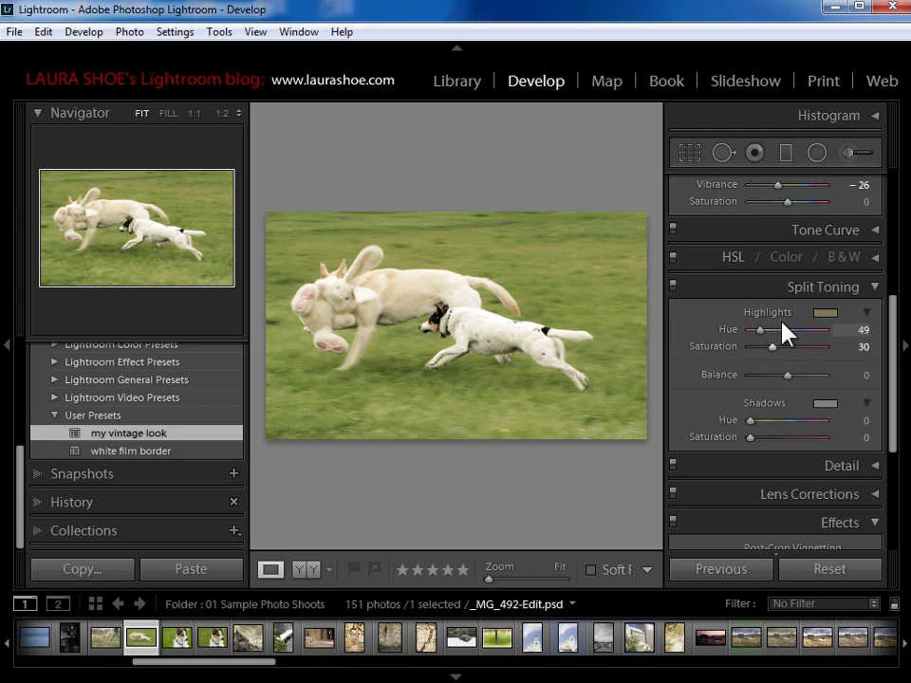
left_click_drag(772, 347, 765, 346)
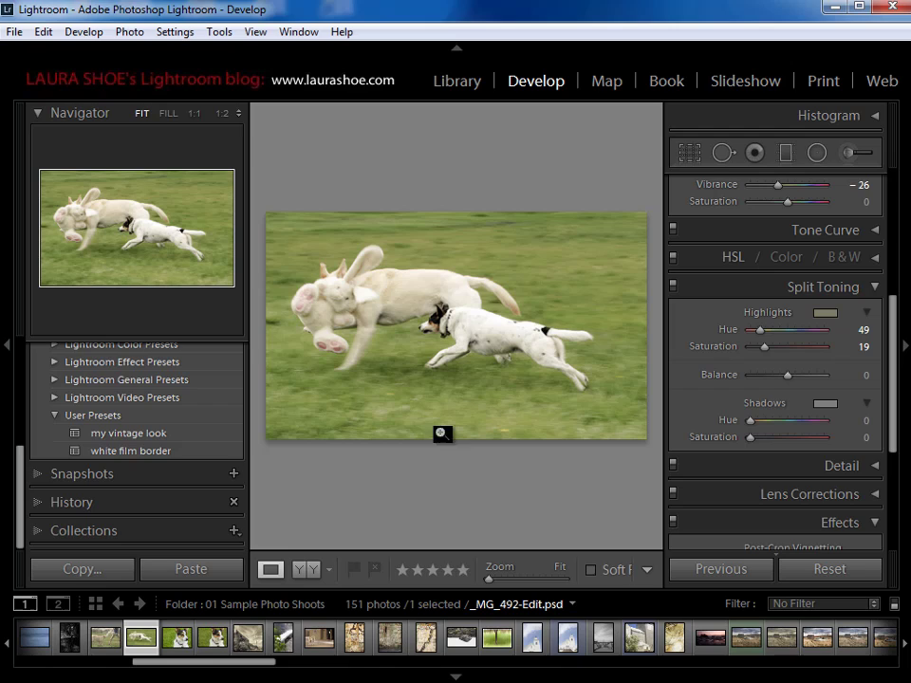
Step: Update the 'my vintage look' preset with the current settings, including highlight saturation 19
right_click(137, 435)
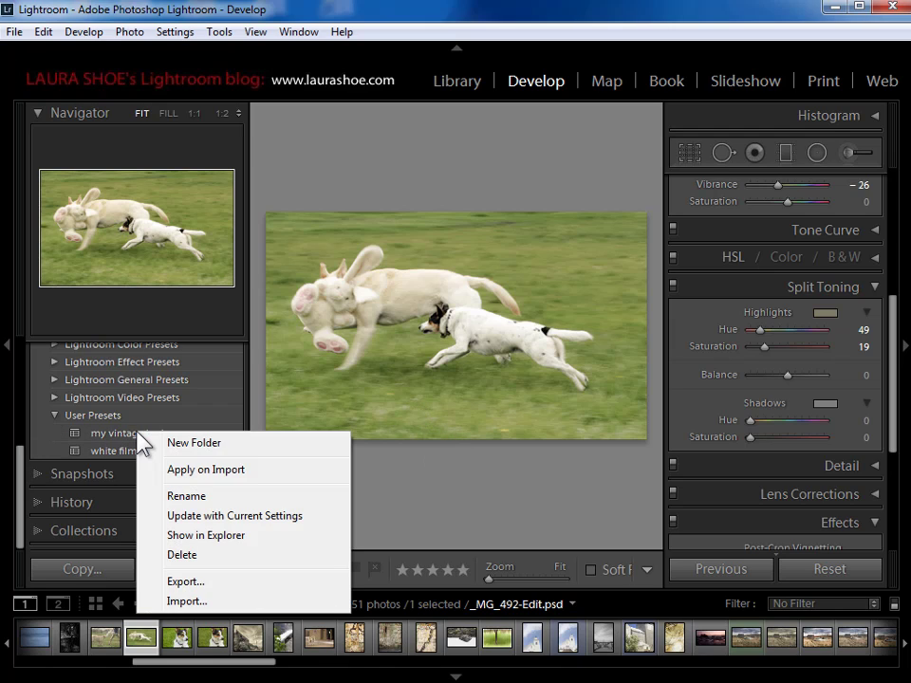
left_click(179, 518)
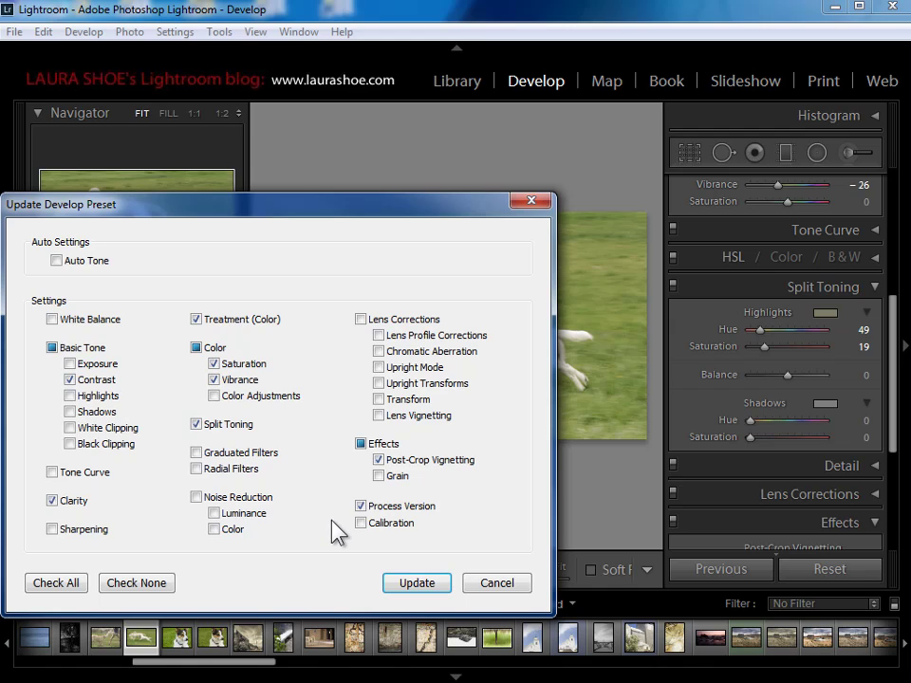
left_click(416, 583)
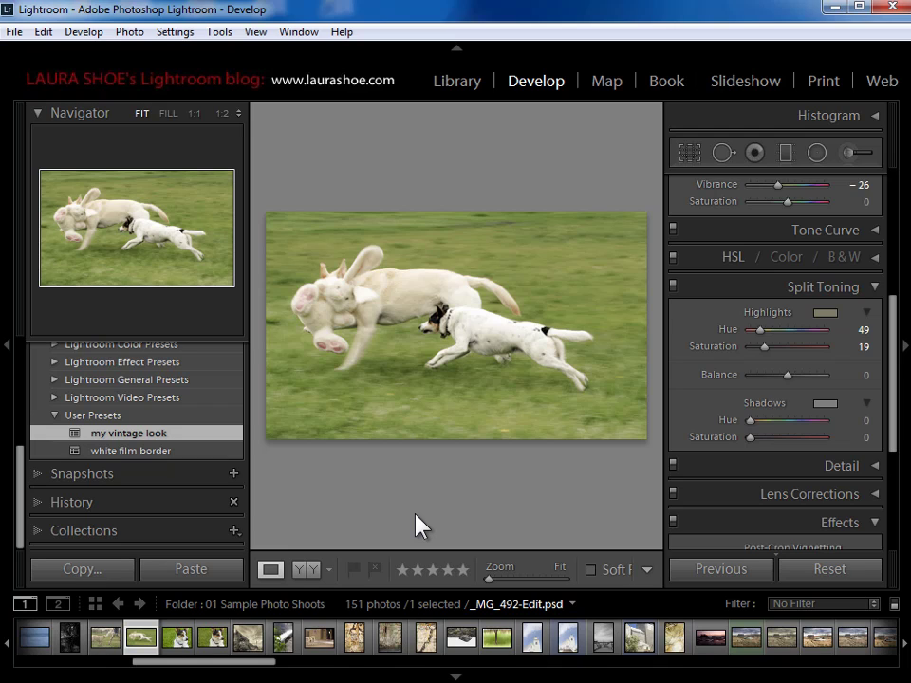
right_click(208, 436)
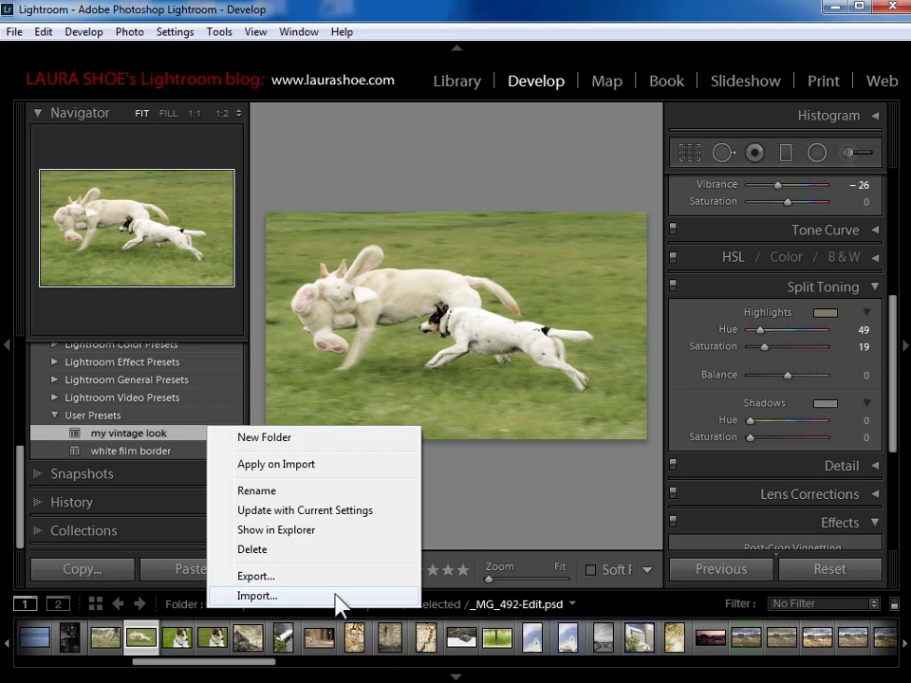
left_click(472, 509)
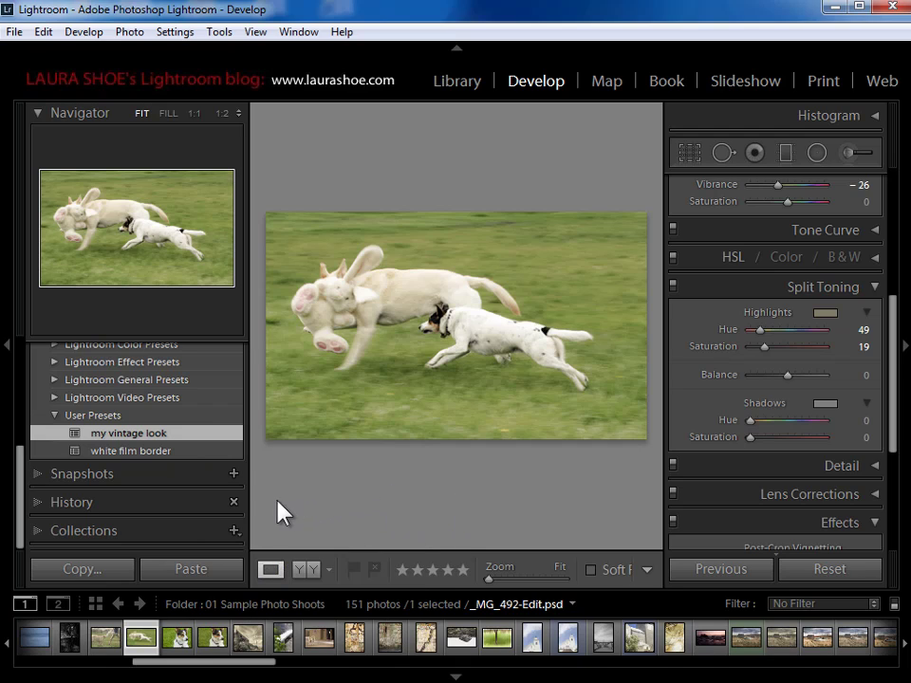
right_click(105, 424)
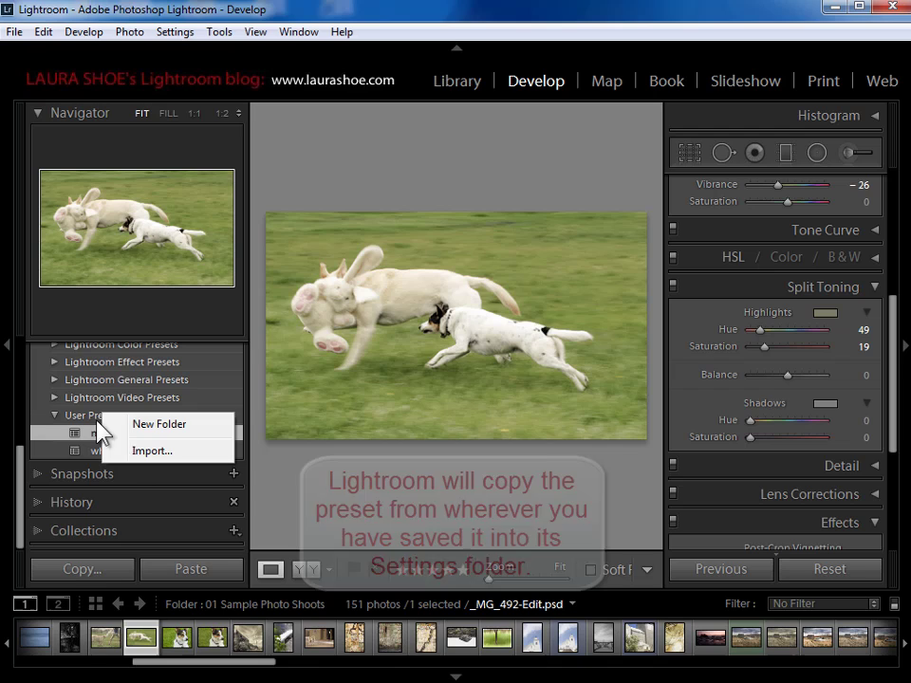
left_click(271, 482)
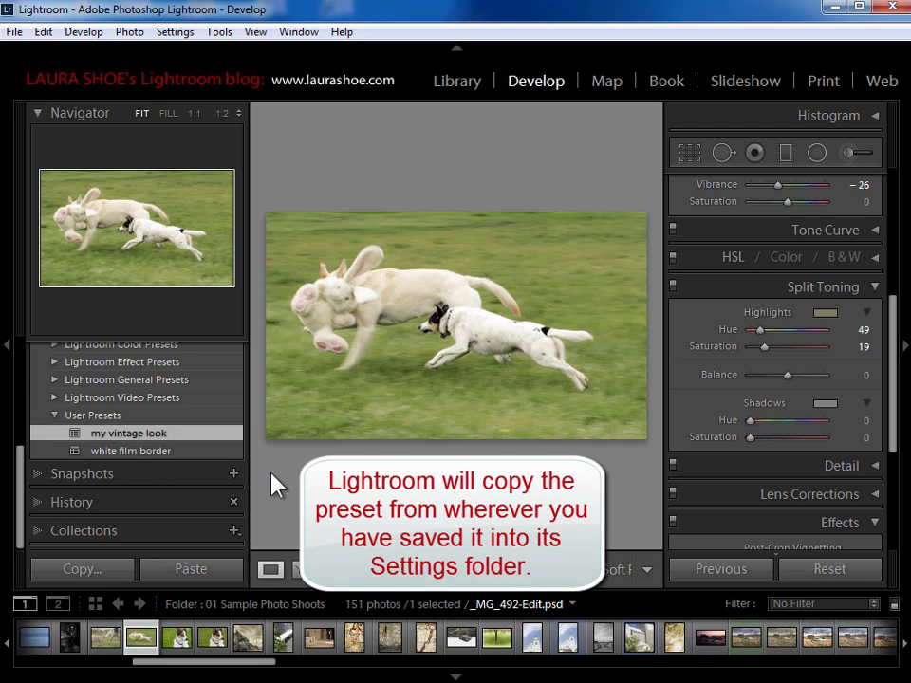